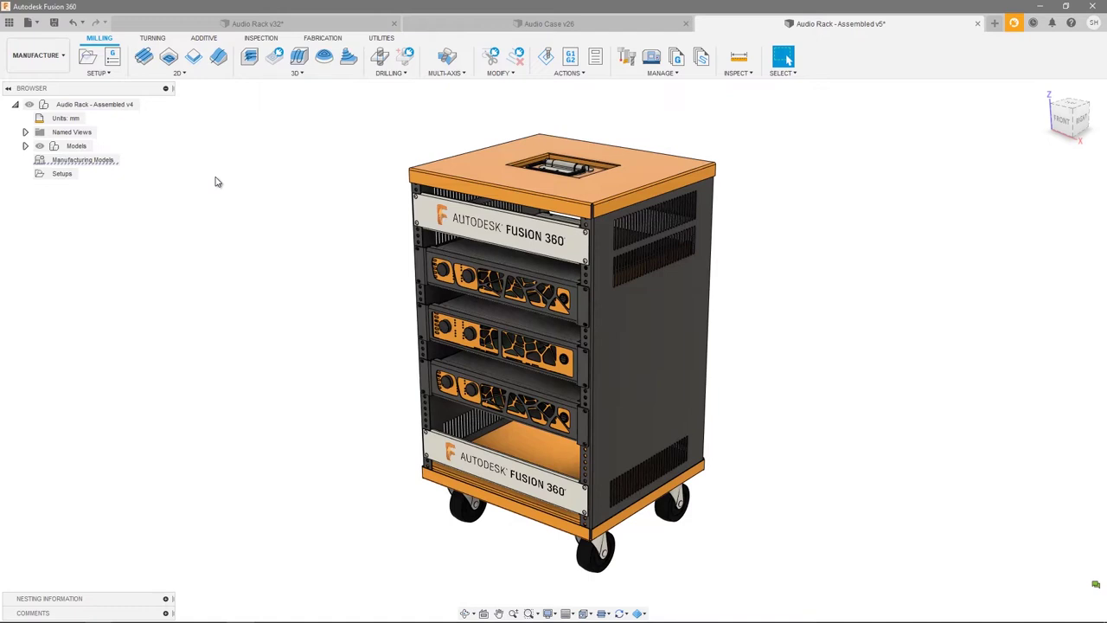
Switch the Manufacture workspace ribbon to the FABRICATION tab for the Audio Rack design.
click(322, 39)
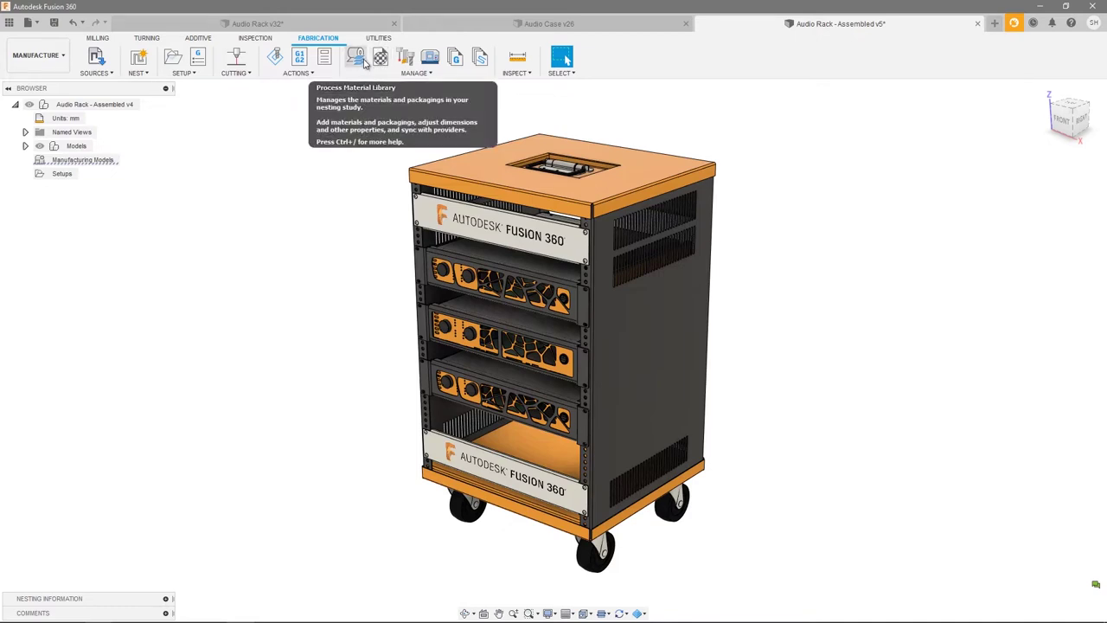
Open Manage > Process Material Library and add a new Aluminum - 1mm material.
click(365, 63)
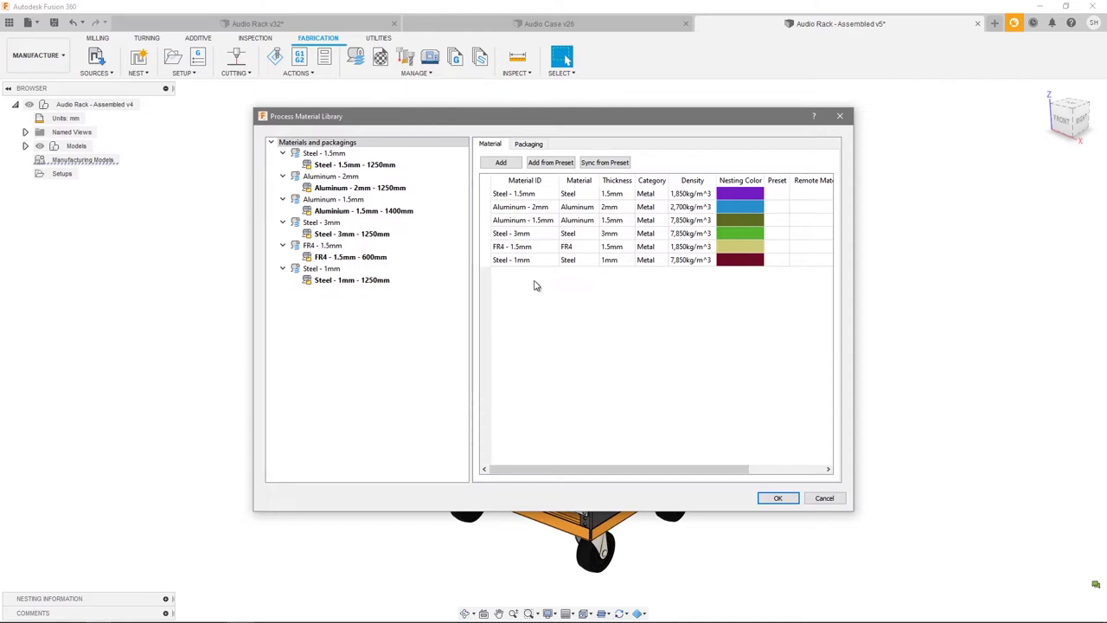
click(500, 163)
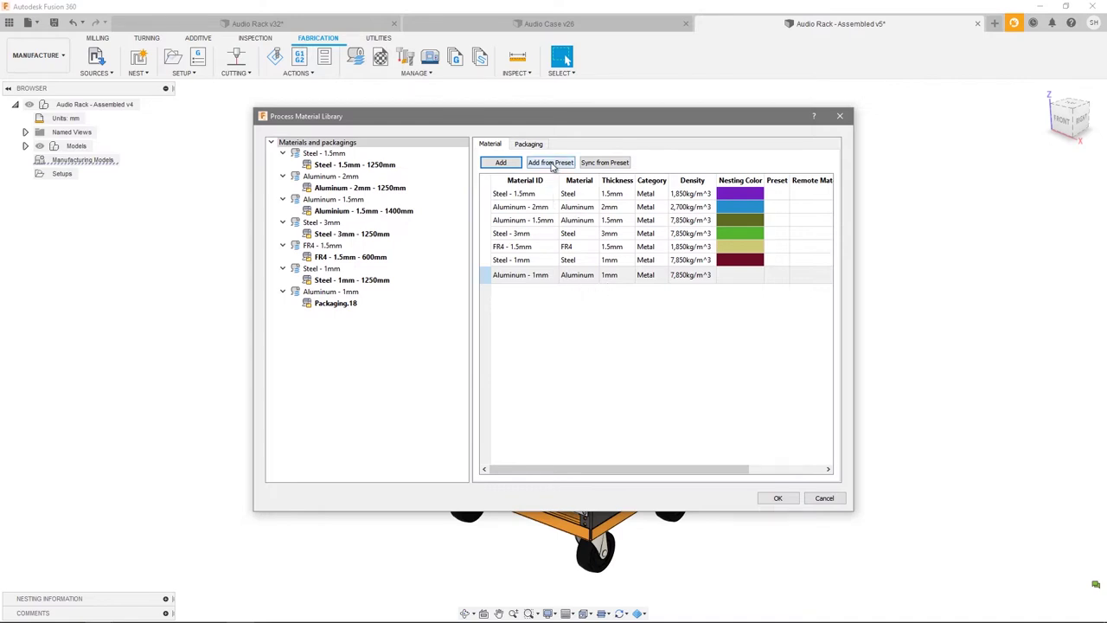
Import Steel - 1mm and Steel - 3mm from the Team Materials preset.
click(551, 165)
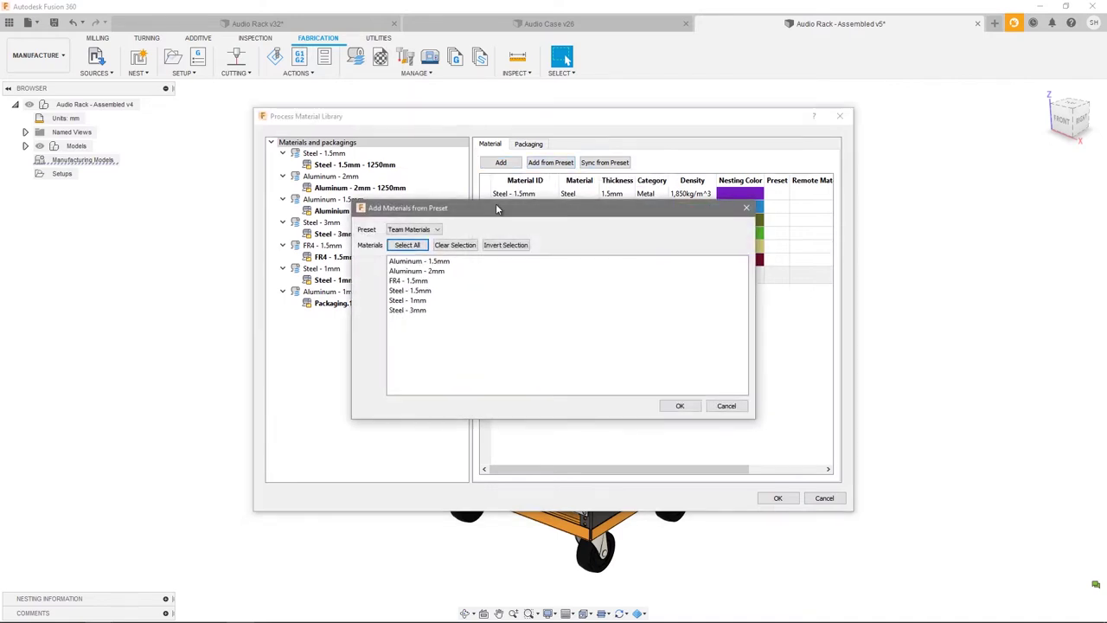
click(420, 299)
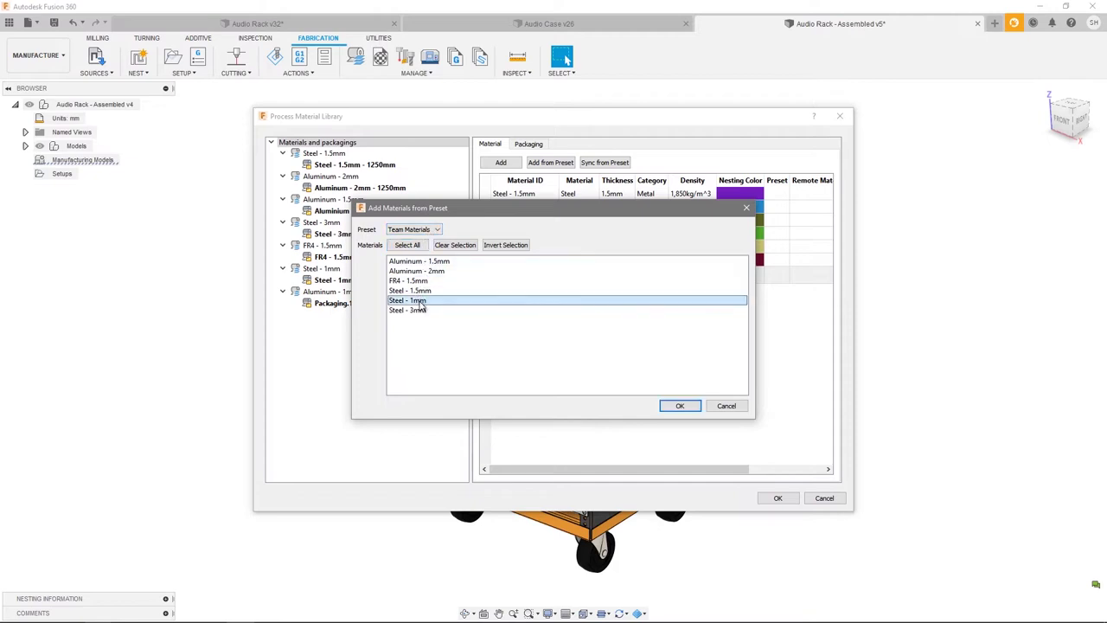
click(676, 407)
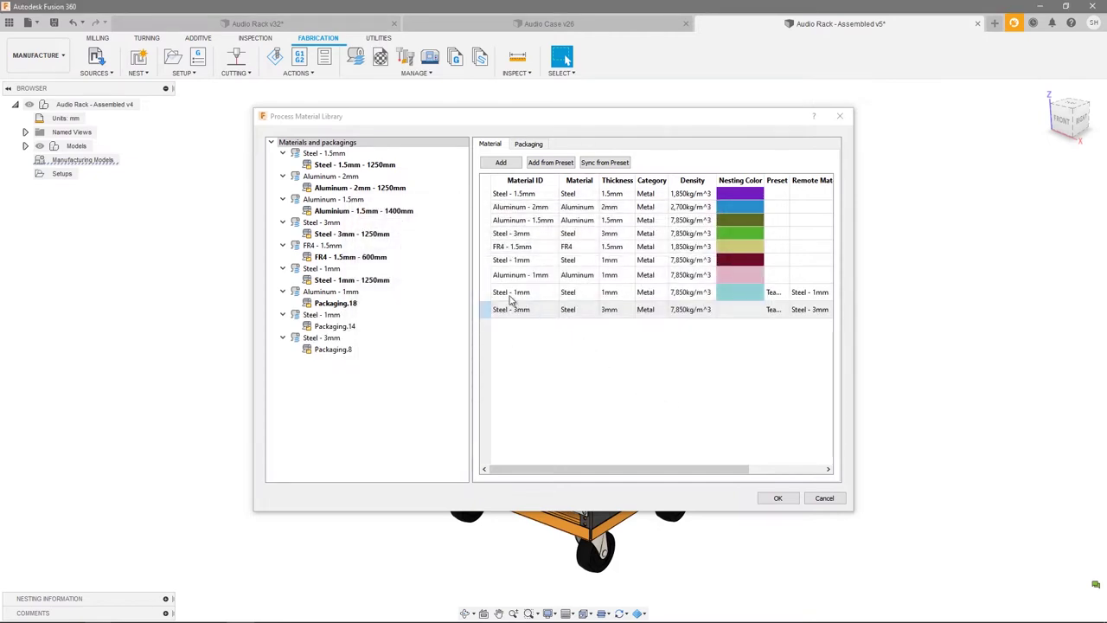
Delete the three newly added materials from the library.
click(486, 274)
shift+click(486, 309)
key(Delete)
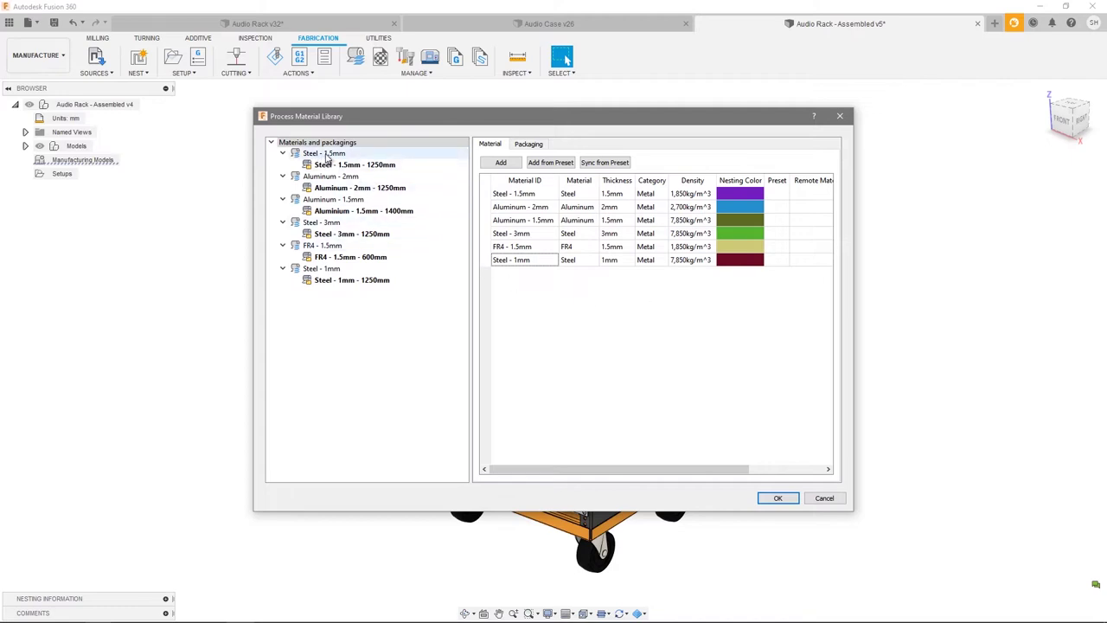
Show the Packaging tab of the Steel - 1.5mm material.
click(328, 155)
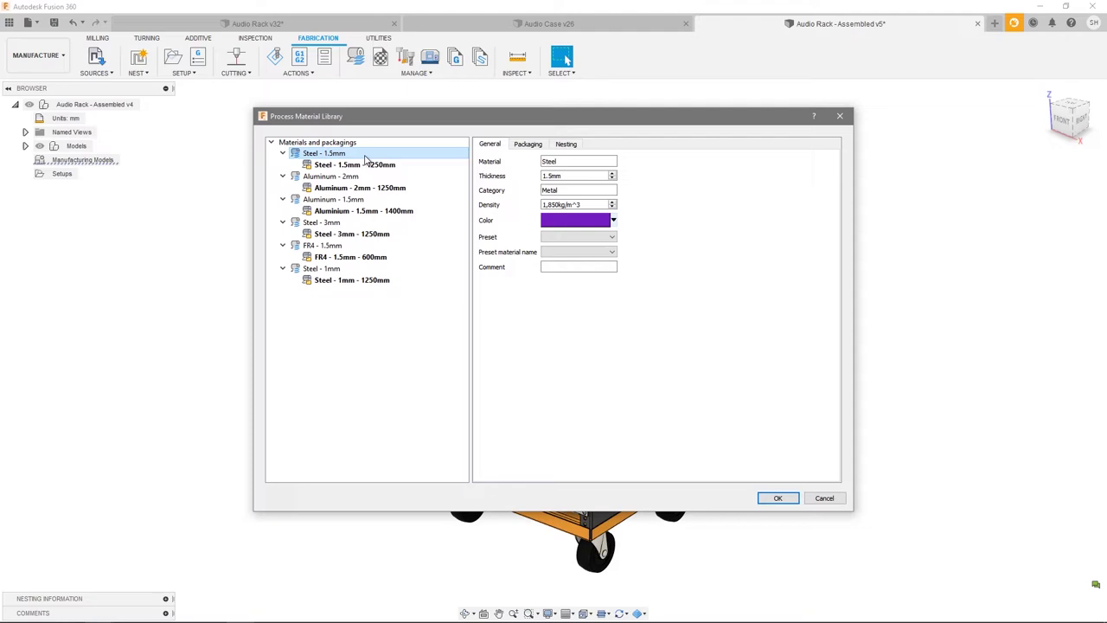
click(528, 144)
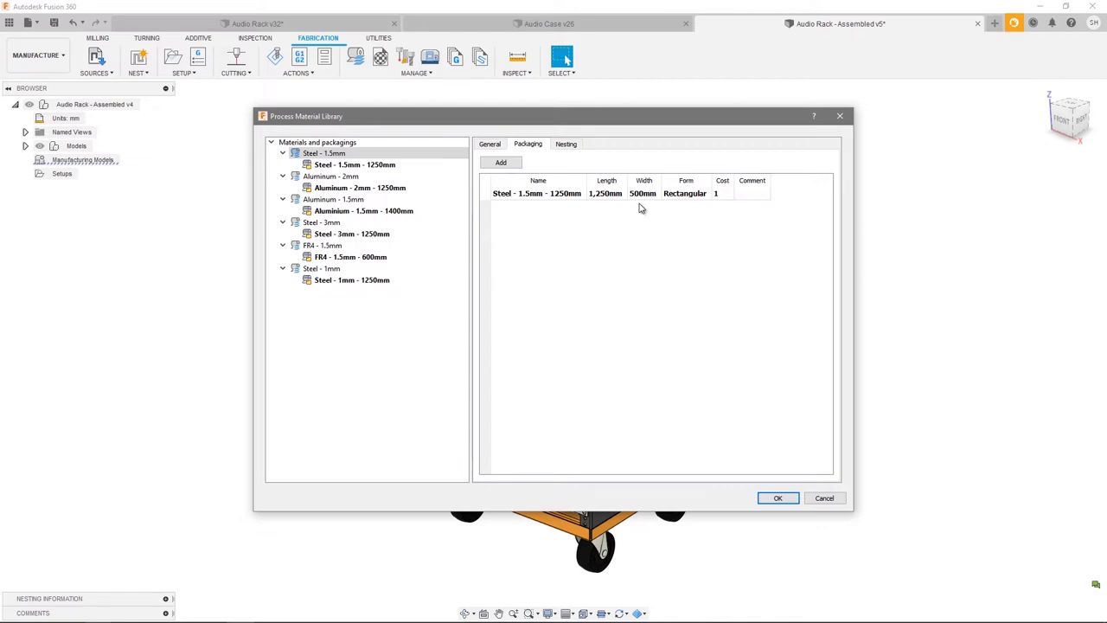
Add a 600 × 300 mm packaging to Steel - 1.5mm named 'Steel - 1.5mm - 600mm'.
click(502, 162)
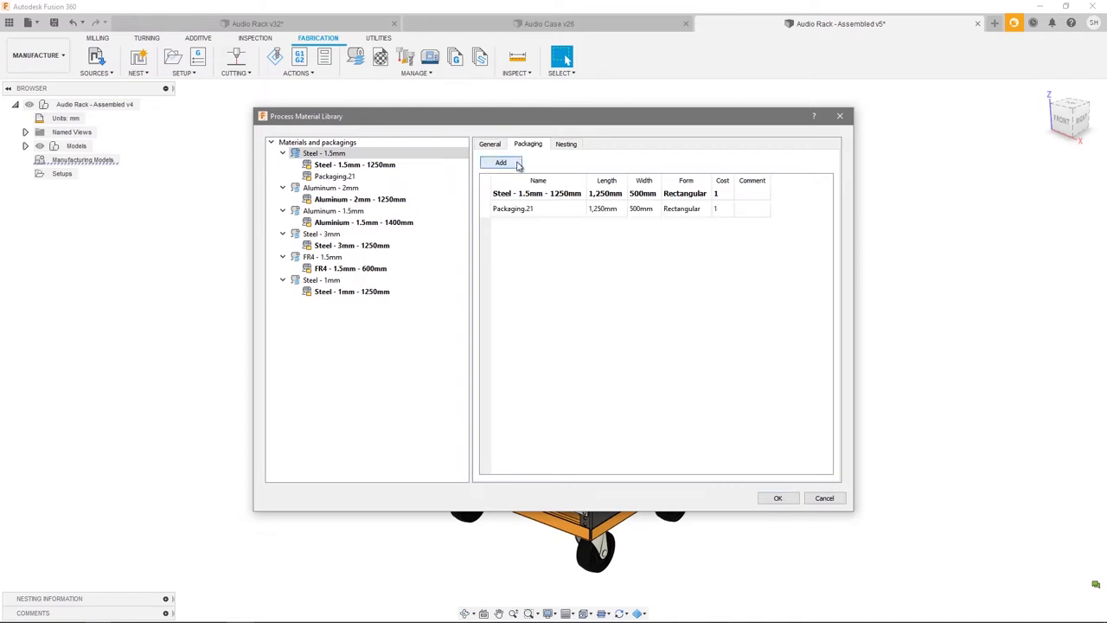
double_click(610, 208)
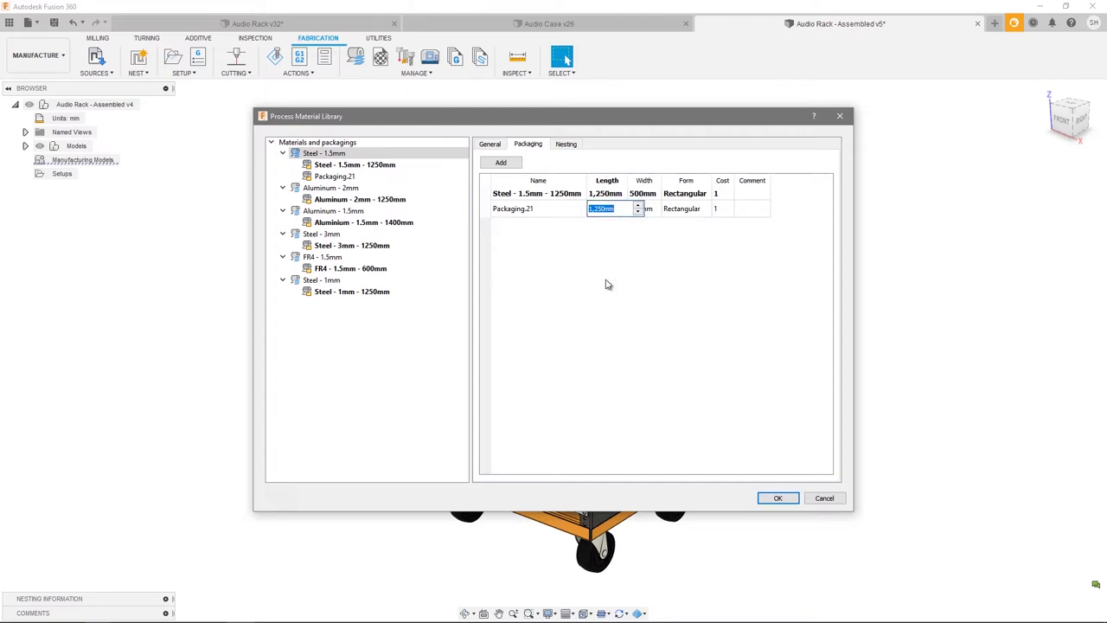
text(600)
double_click(659, 207)
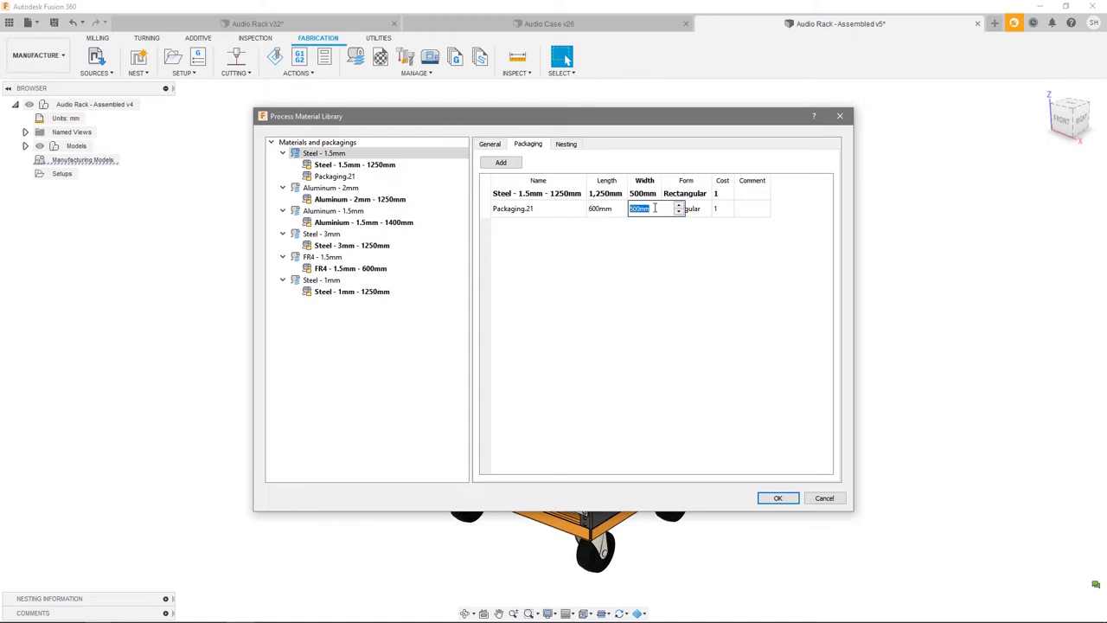
text(300)
text(mm)
double_click(523, 211)
text(S)
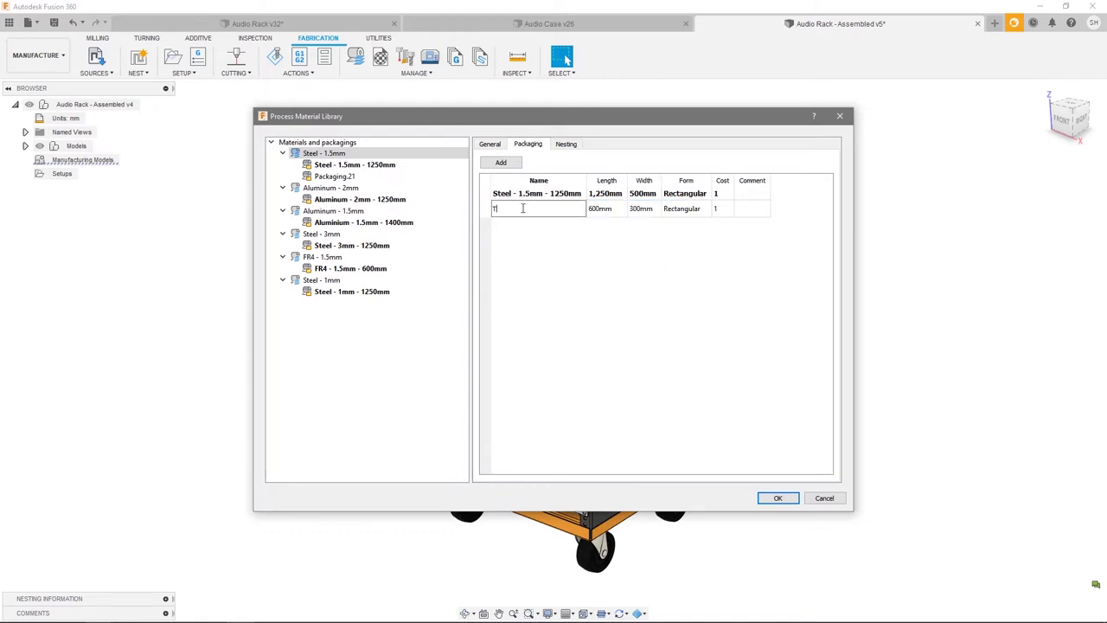
text(t)
text(eel - 1.5)
text(mm - 600mm)
key(Return)
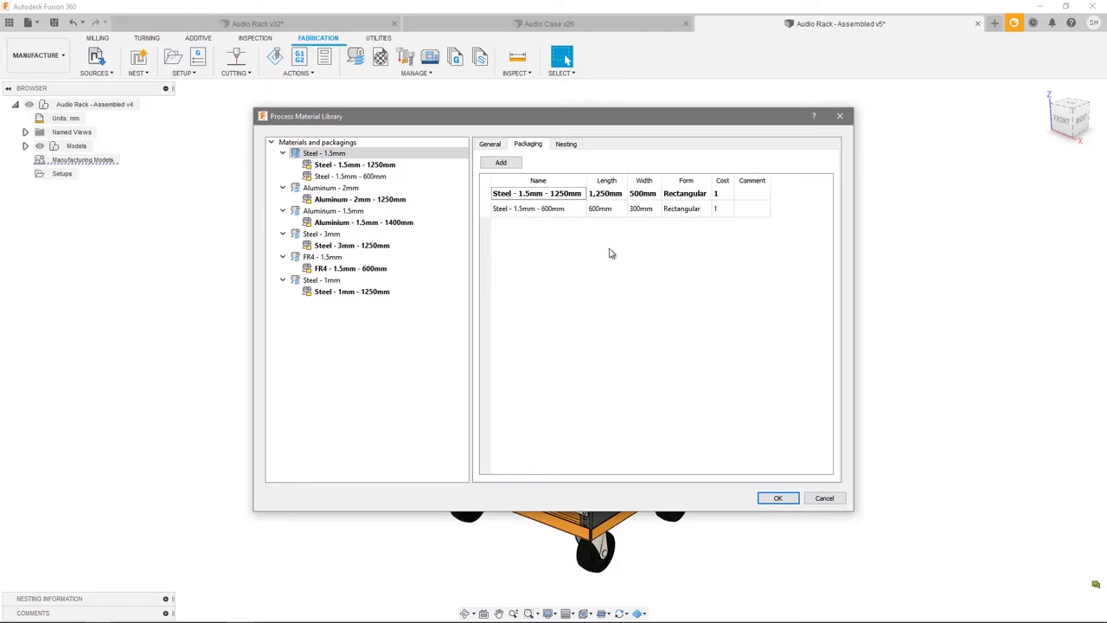
Set the sheet costs to 150 for the 1250mm sheet and 100 for the 600mm sheet.
double_click(723, 195)
double_click(716, 194)
text(150)
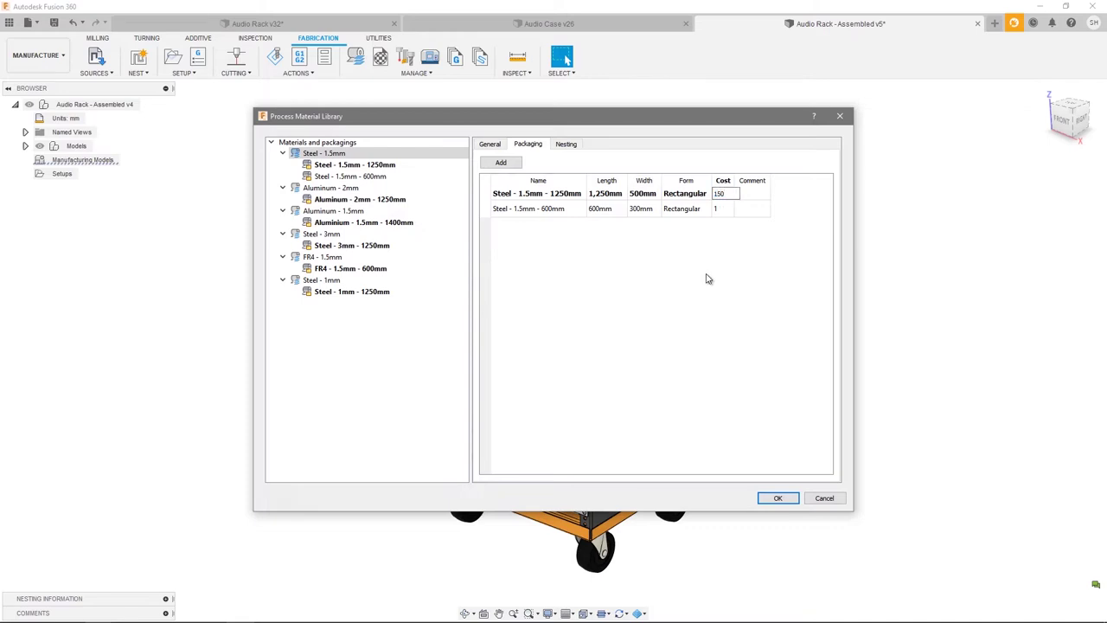
double_click(731, 209)
text(1)
text(00)
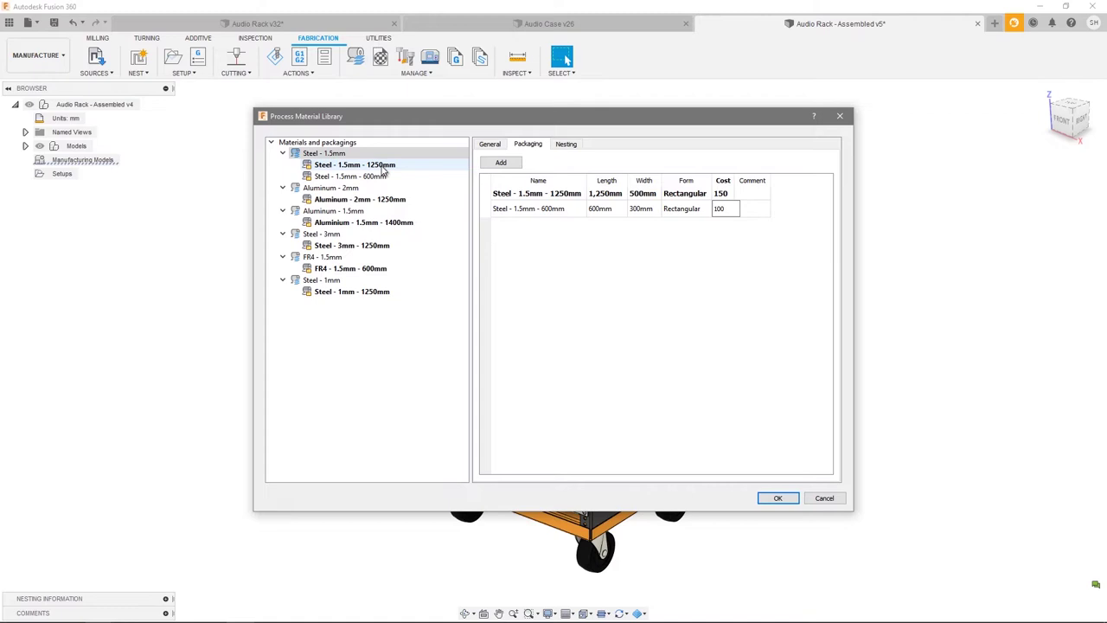
Set 'Steel - 1.5mm - 1250mm' as Default Packaging, then reselect the Steel - 1.5mm material.
right_click(384, 169)
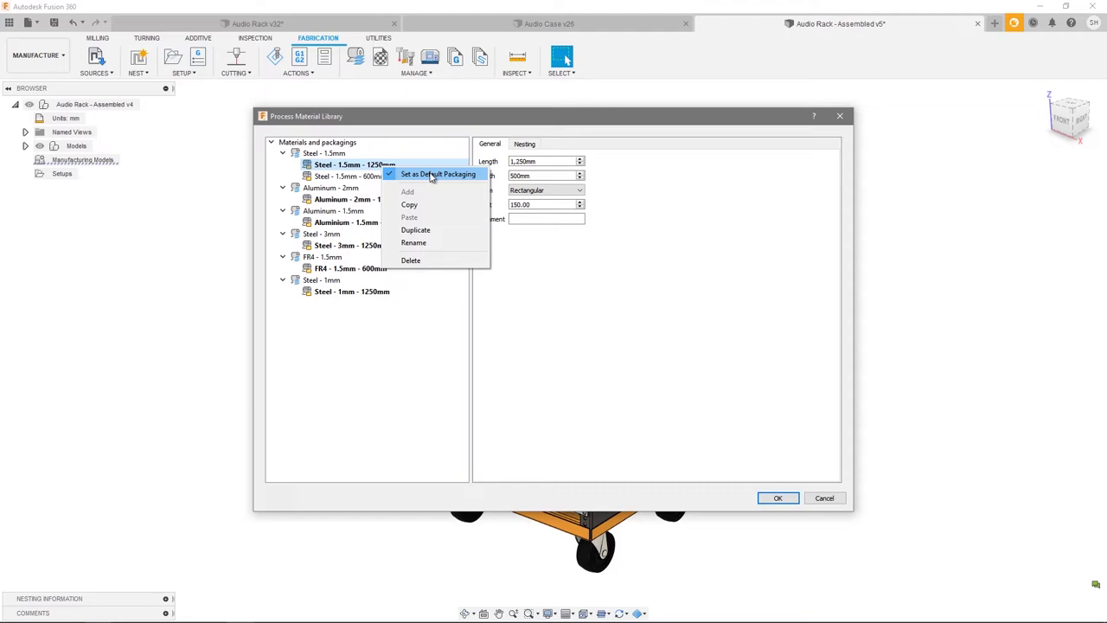
click(416, 176)
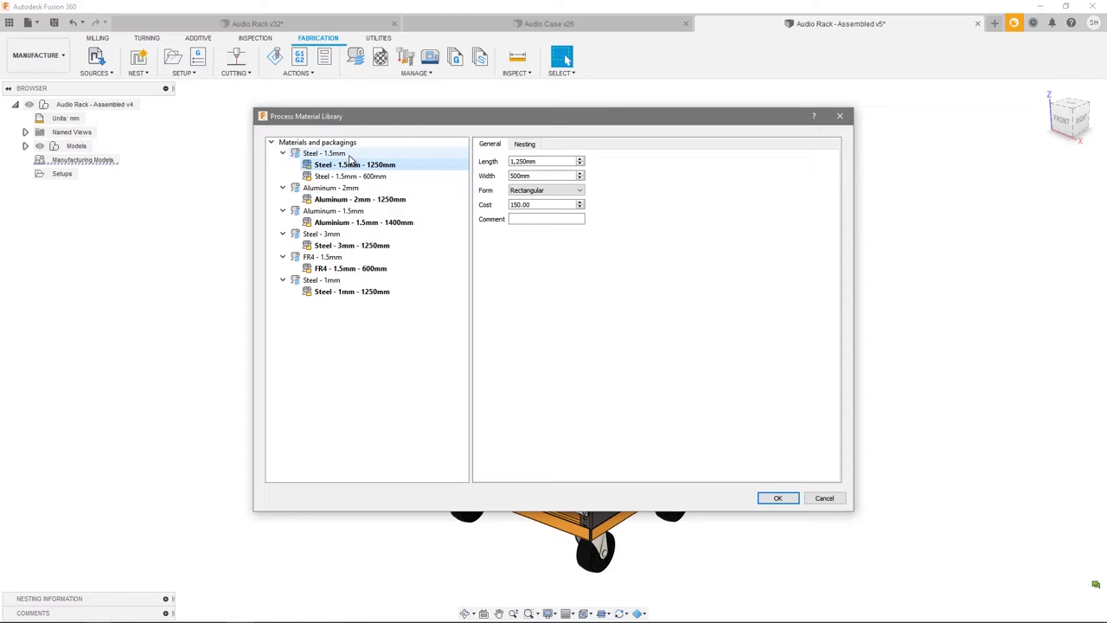
click(349, 155)
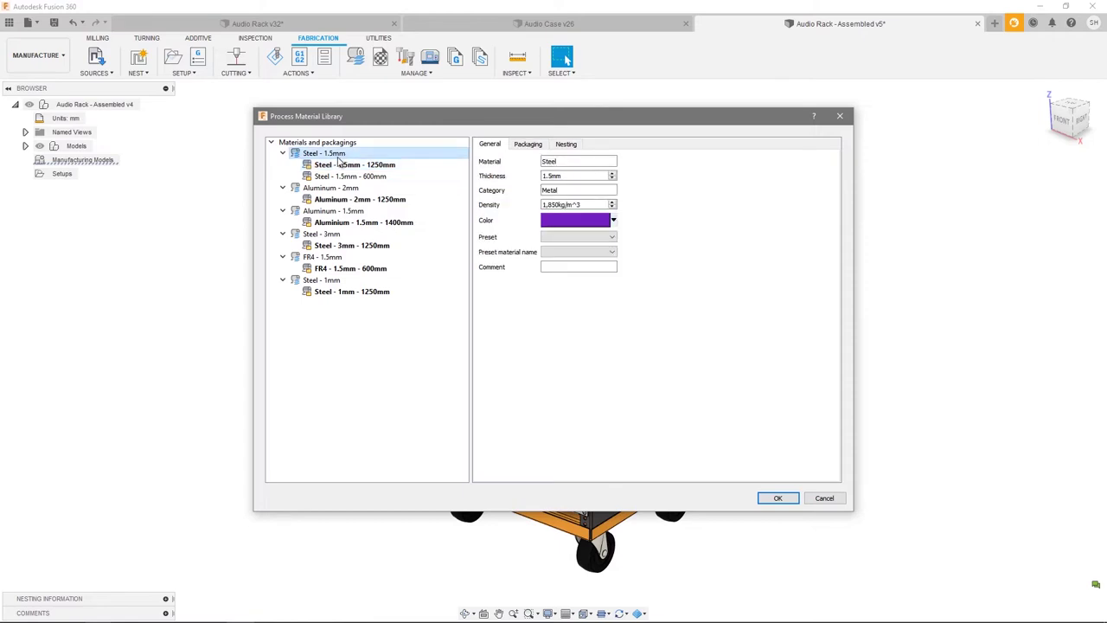
On the Steel - 1.5mm Nesting tab, set deviation to 10deg and rotation increment to 5deg.
click(566, 147)
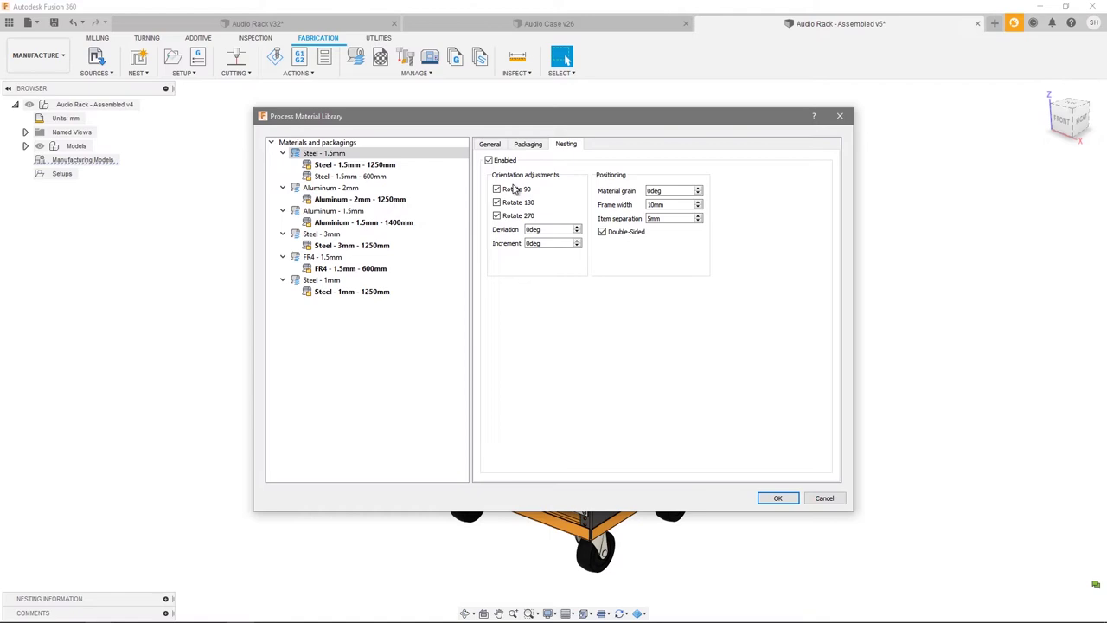
double_click(543, 229)
text(10)
key(Return)
drag(550, 243, 512, 245)
text(5)
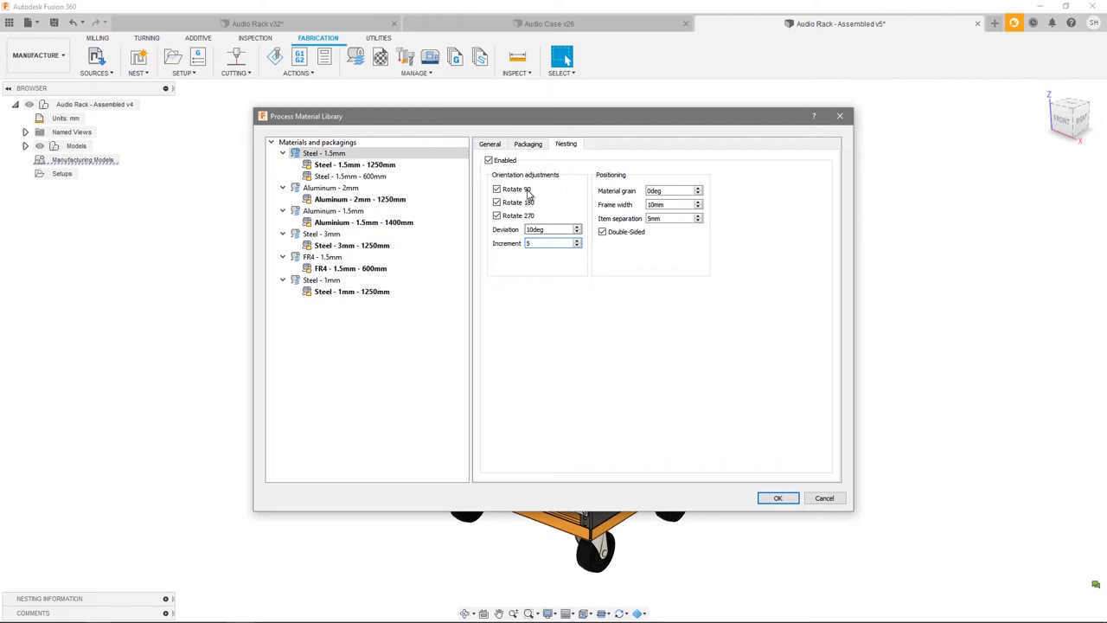
key(Return)
Inspect the 1250mm sheet's general and nesting trim settings, then return to the materials overview.
click(366, 166)
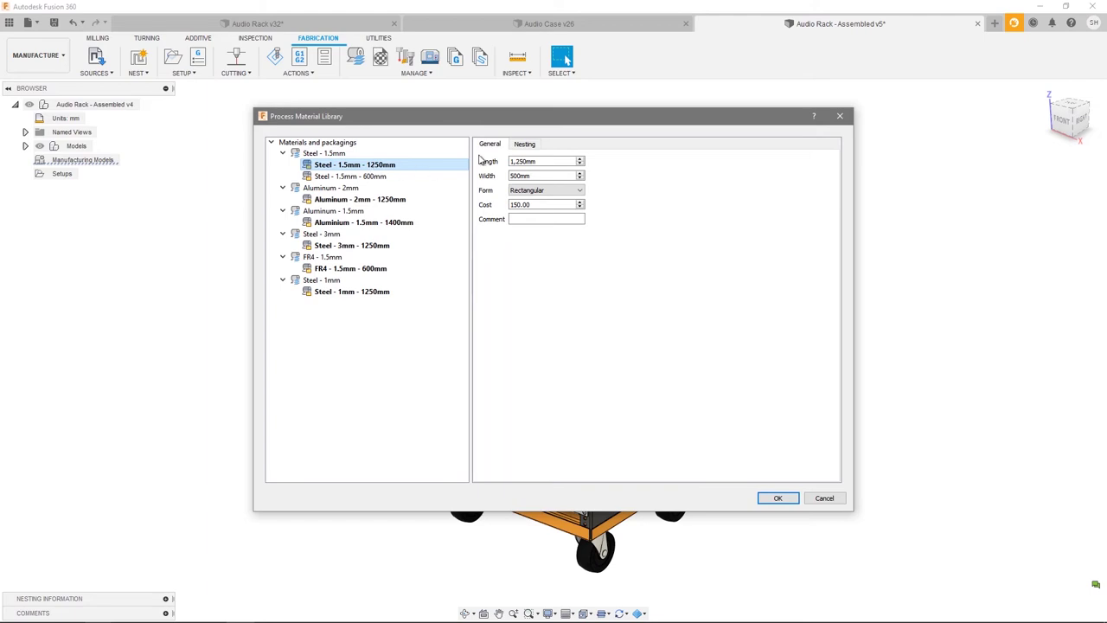
click(528, 145)
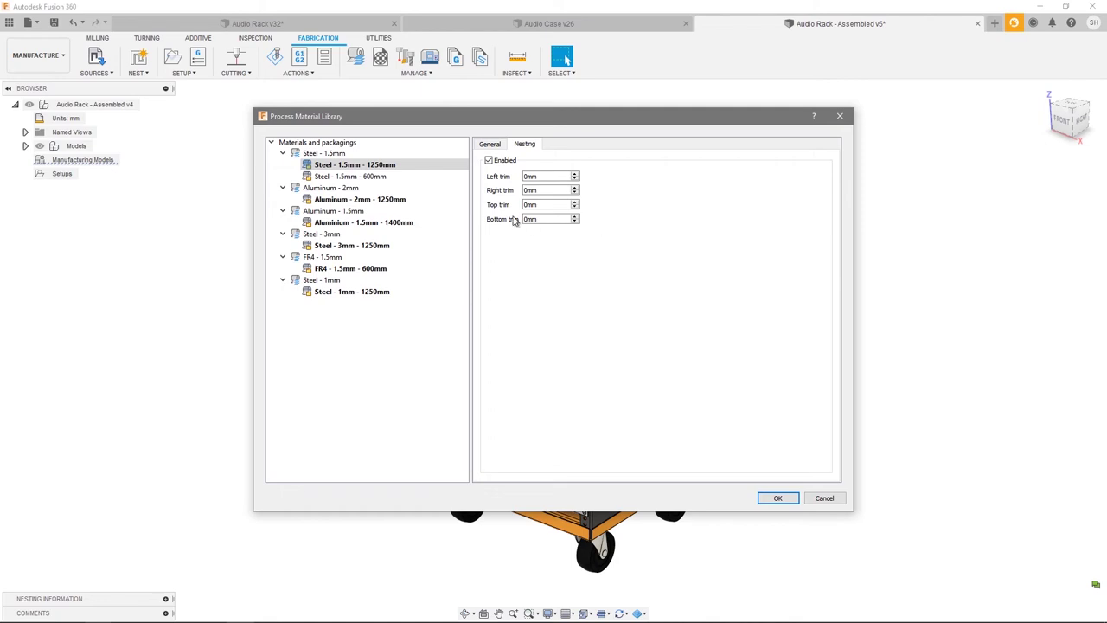
click(336, 144)
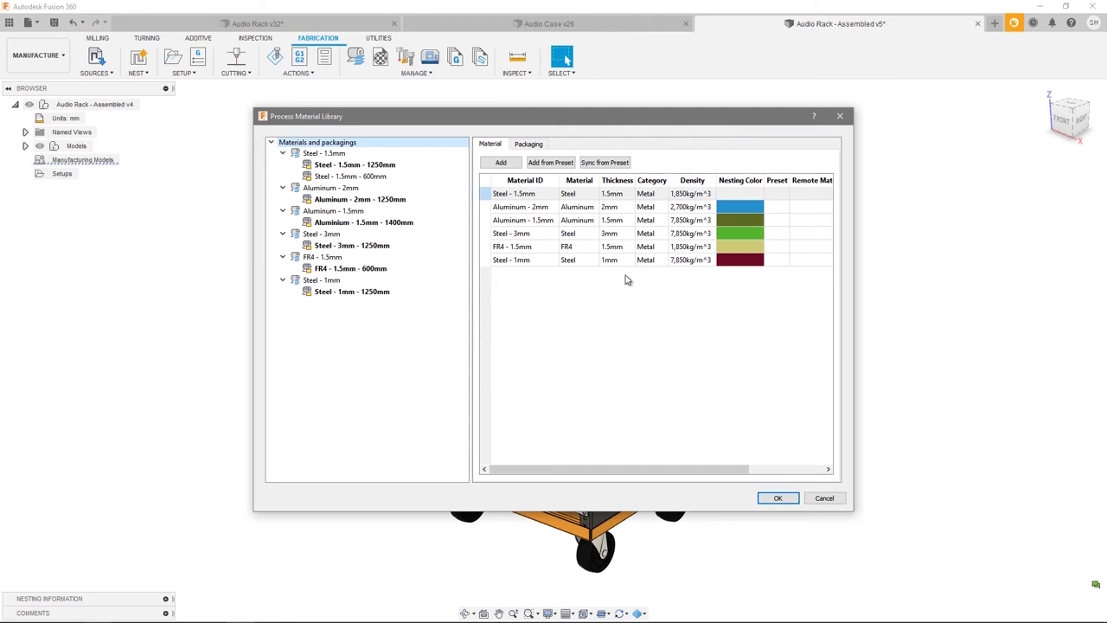
Review Steel - 1.5mm's General, Packaging and Nesting tabs, then accept and close the library.
click(327, 155)
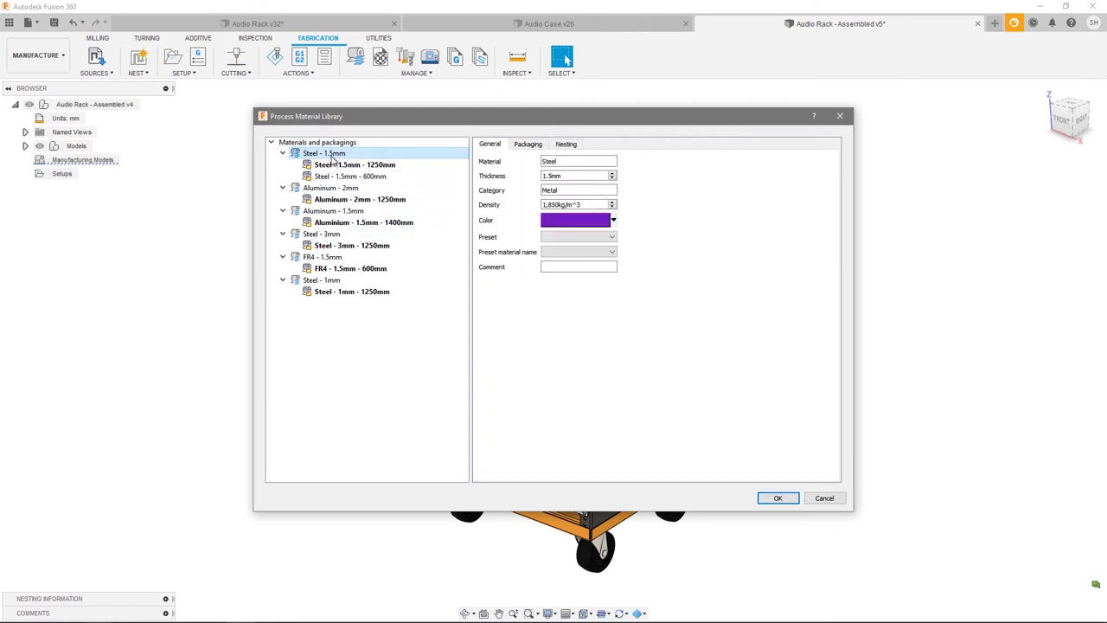
click(529, 145)
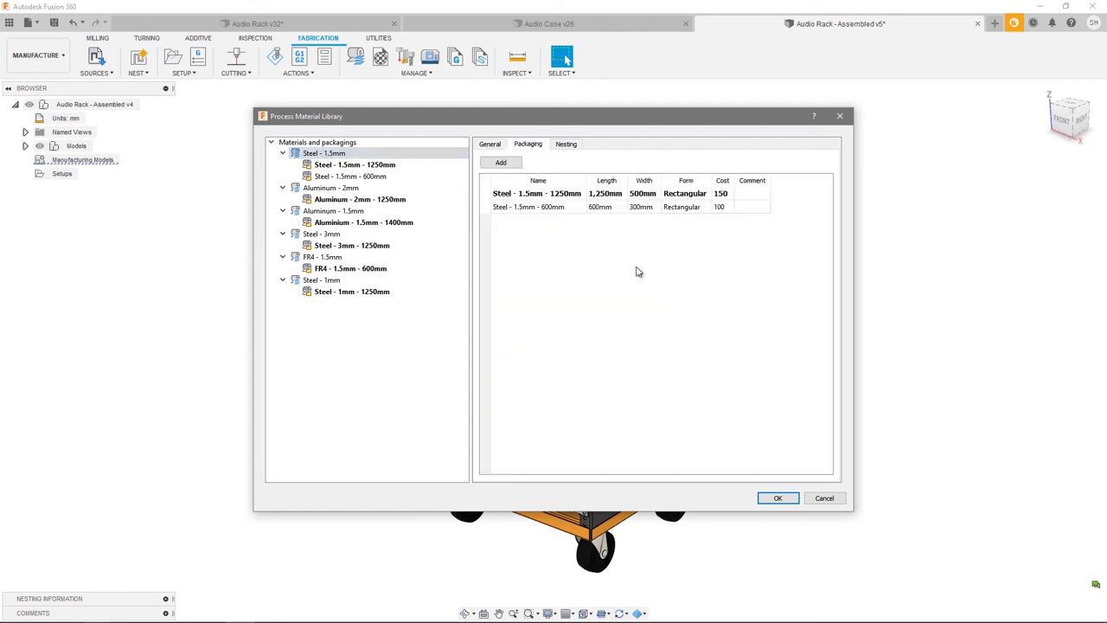
click(568, 145)
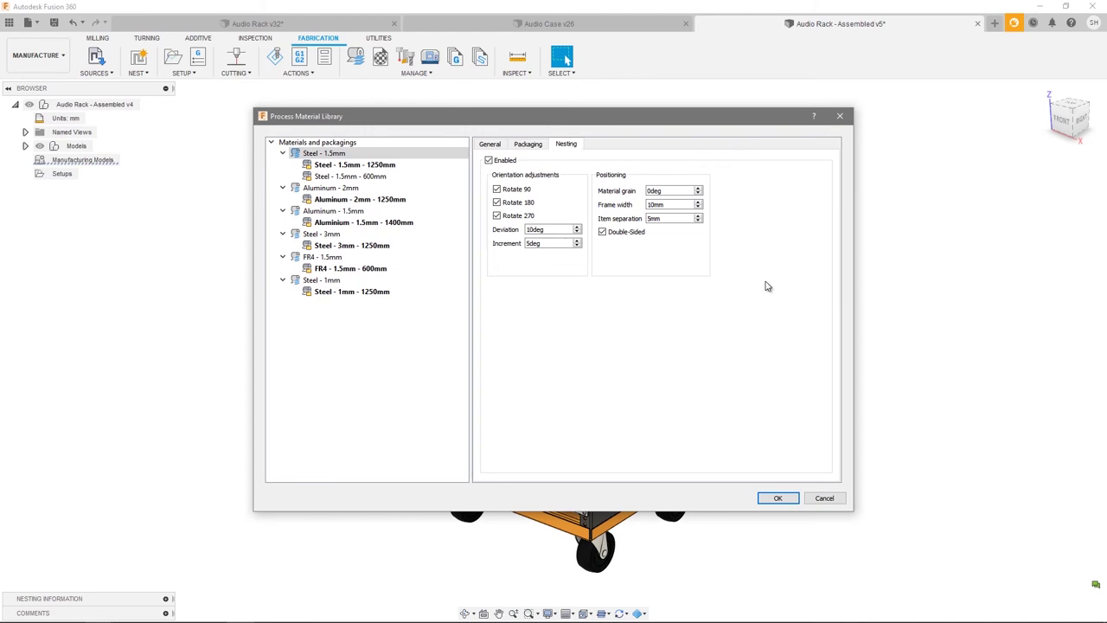
click(358, 144)
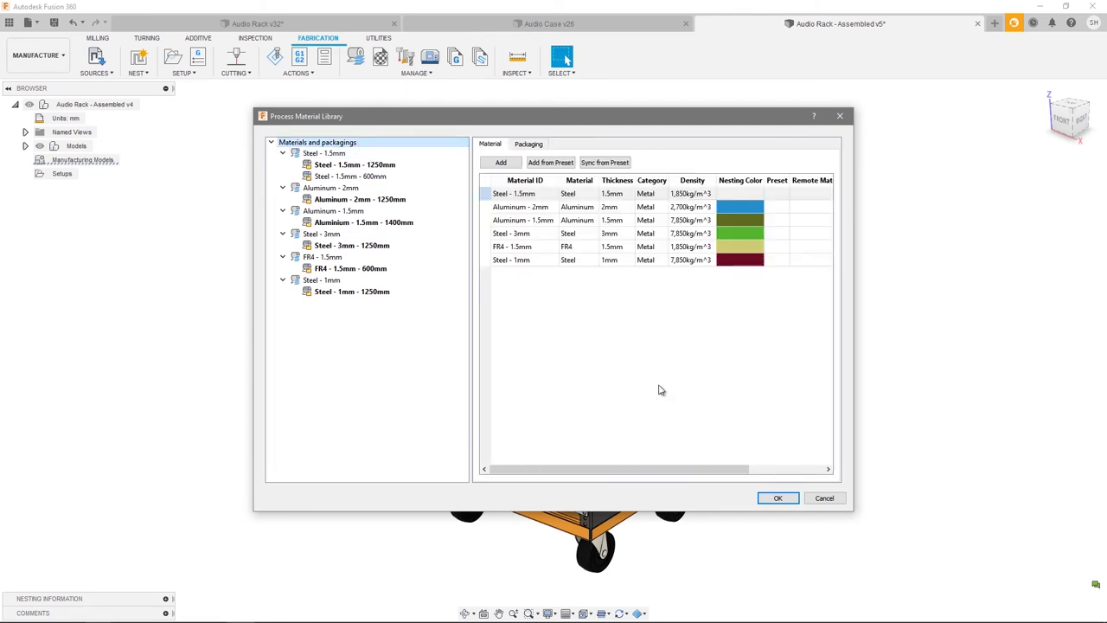
click(777, 499)
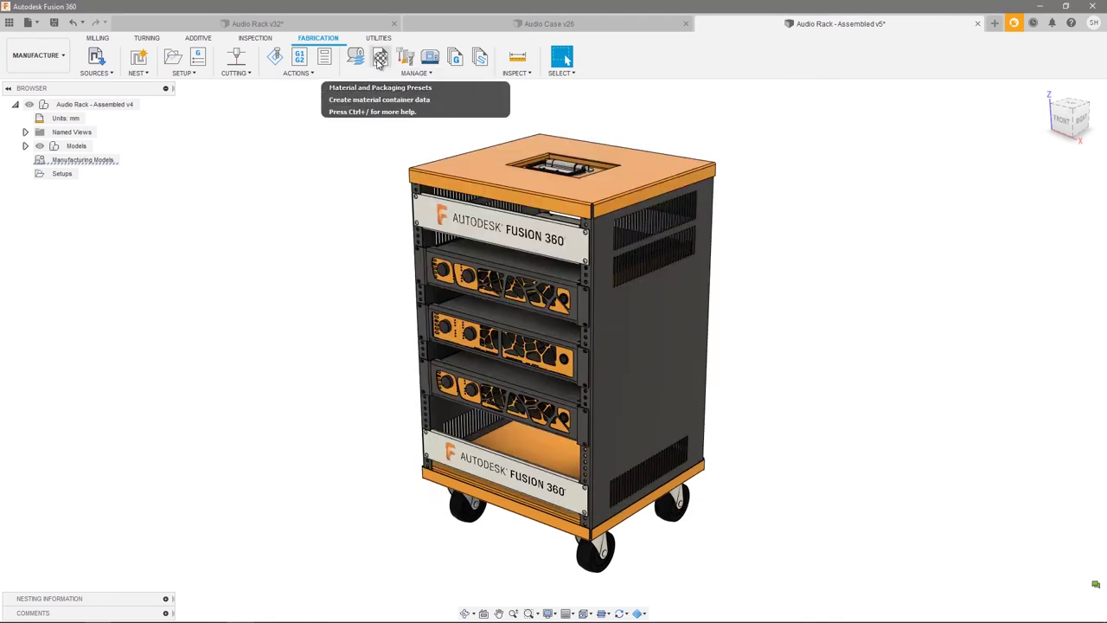
Create a material and packaging preset named 'Nesting Materials' from the current document.
click(380, 60)
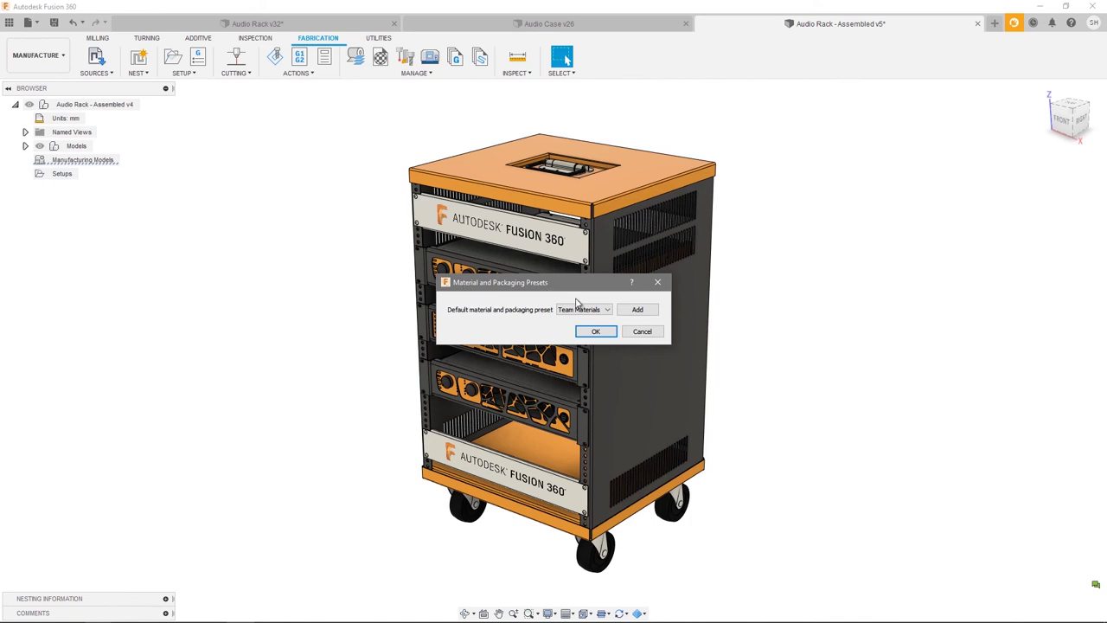
click(635, 310)
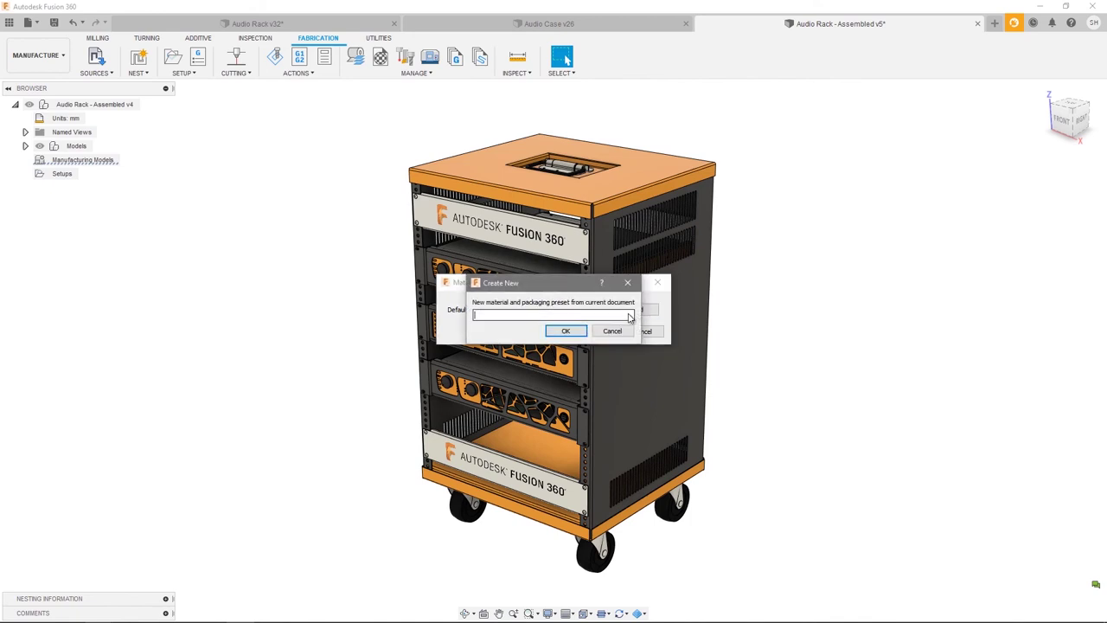
text(Team Materials)
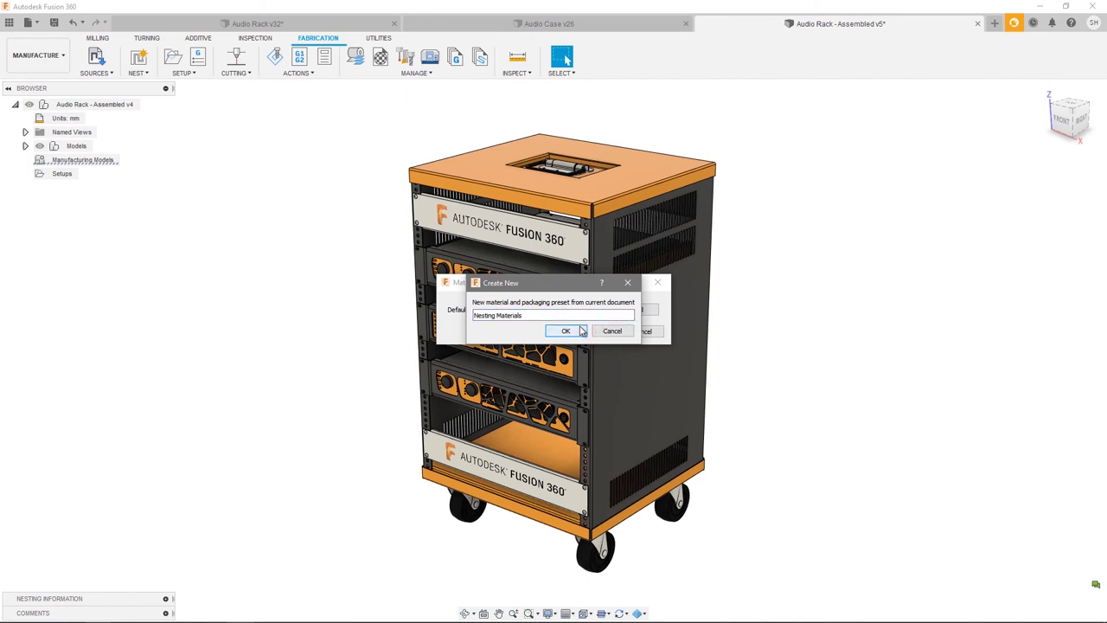
click(566, 331)
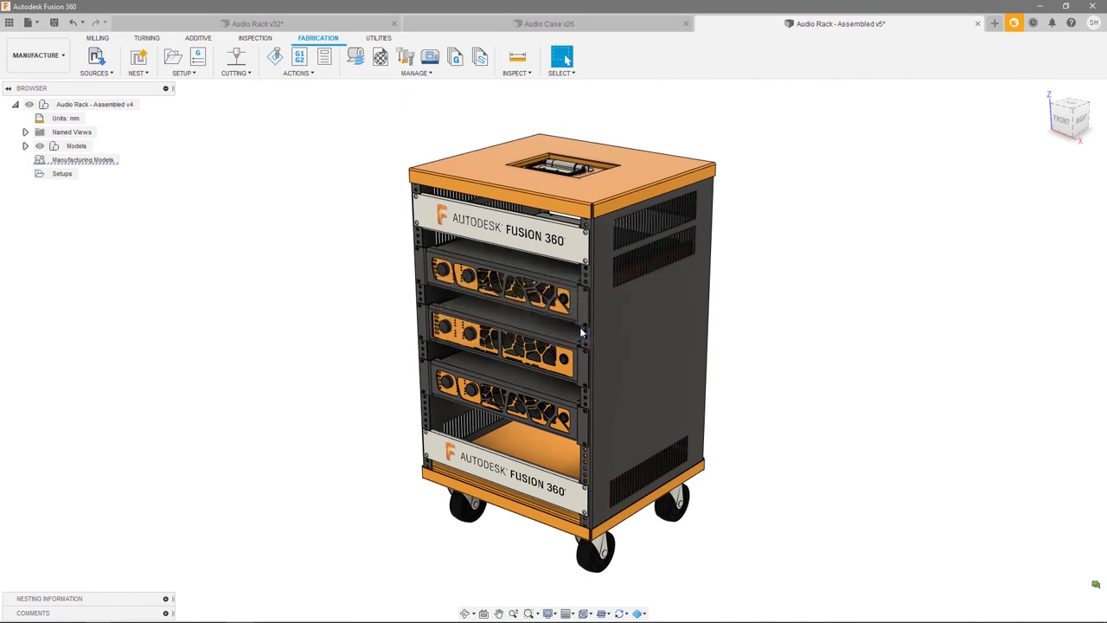
Import all six materials from the 'Nesting Materials' preset into the Process Material Library.
click(362, 62)
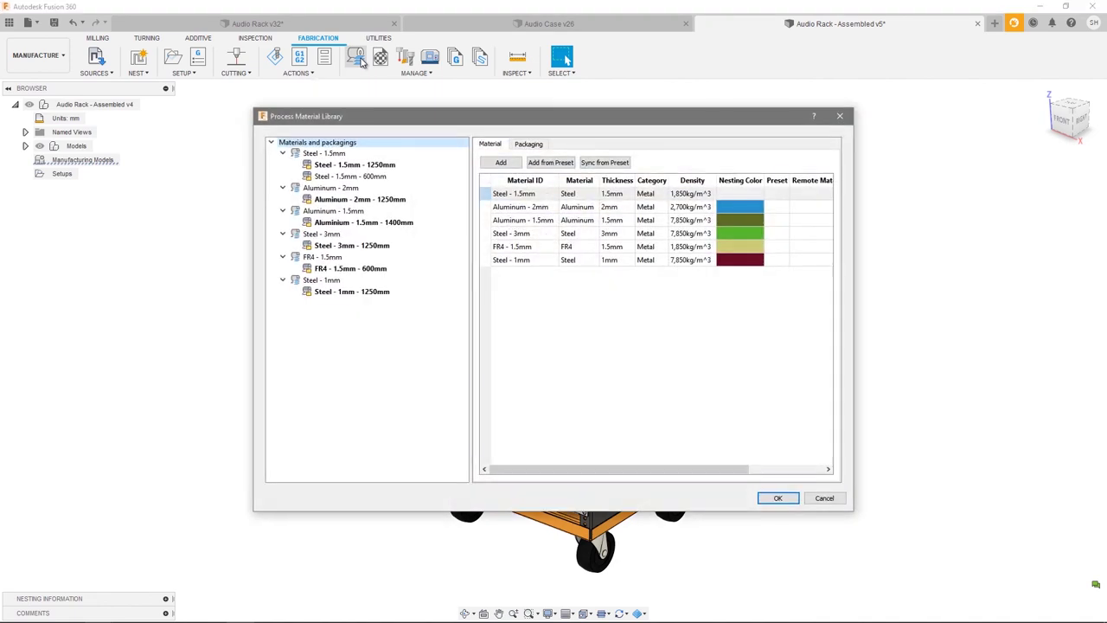
click(552, 163)
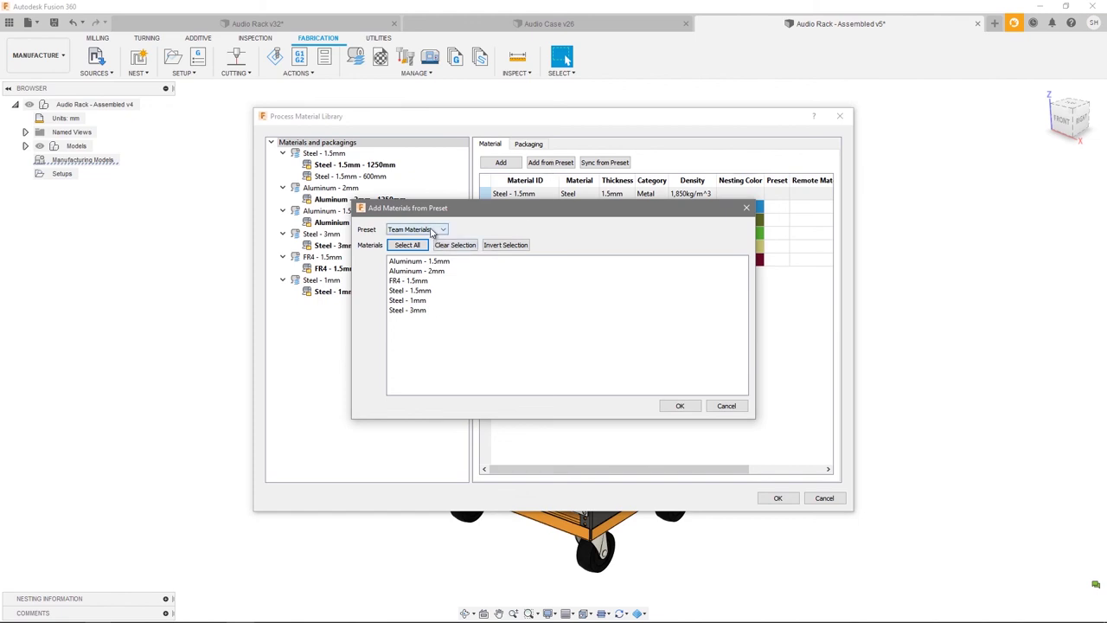
click(436, 231)
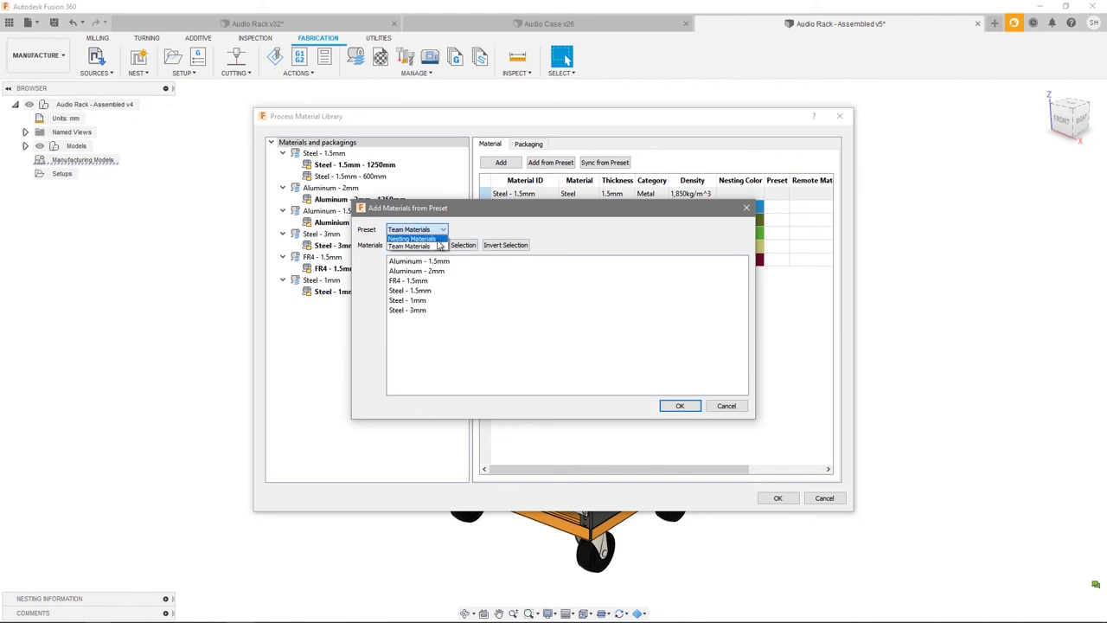
click(432, 238)
drag(419, 262, 419, 313)
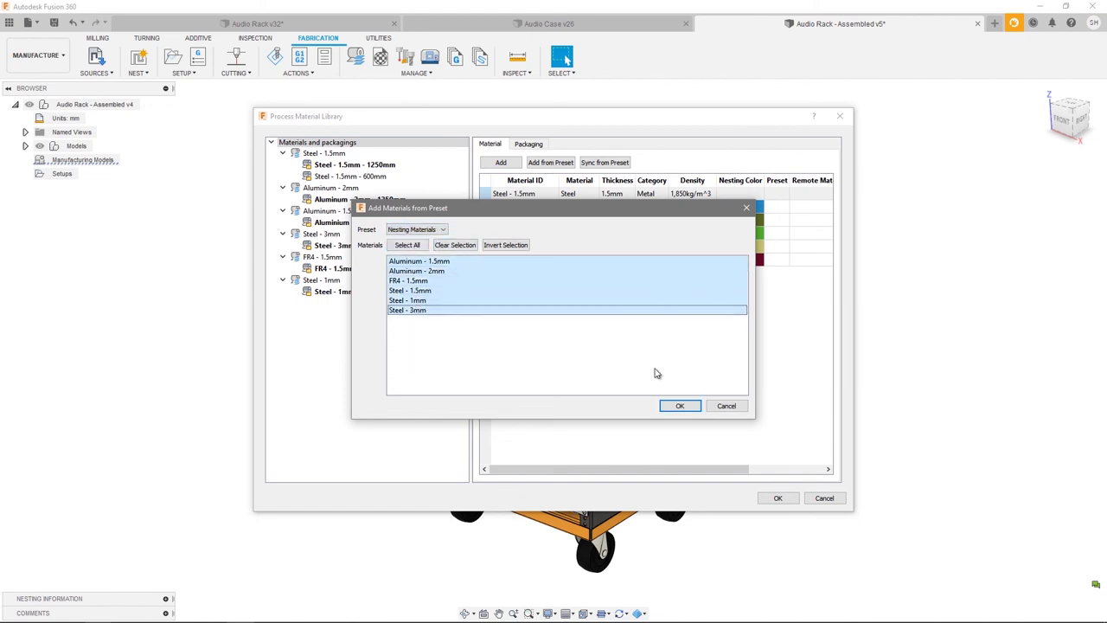
click(681, 407)
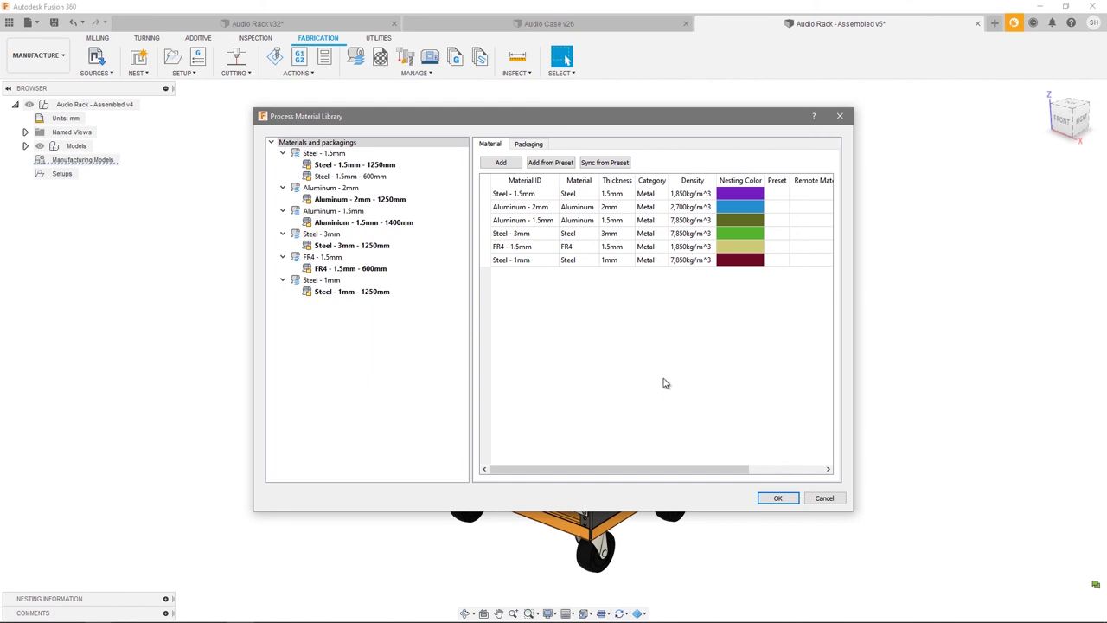
Accept the library changes with OK, returning to the audio rack model.
click(780, 499)
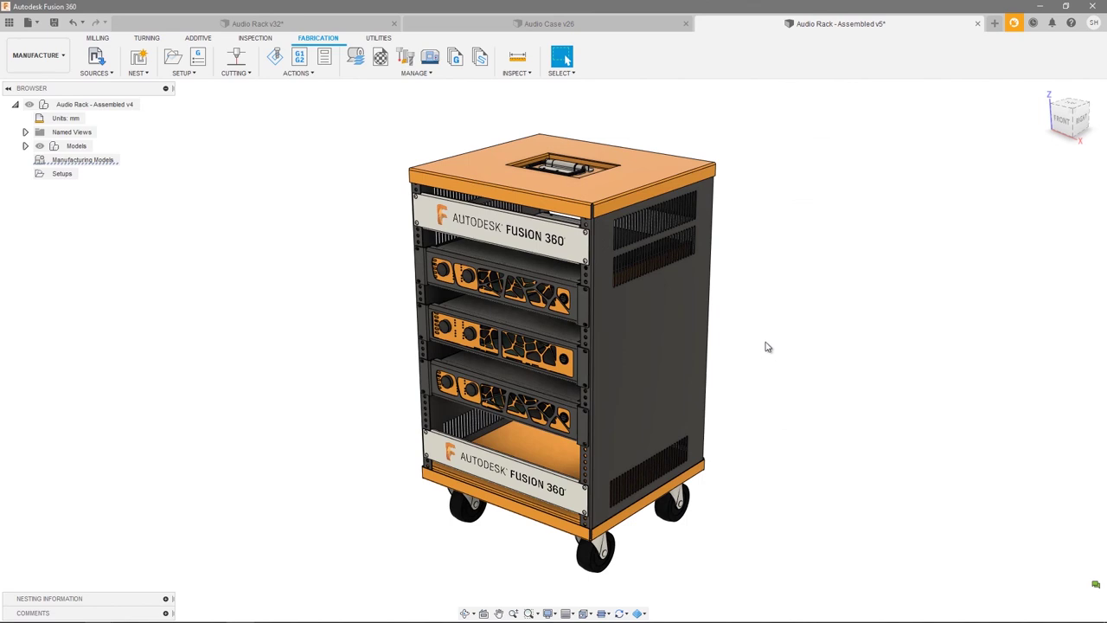